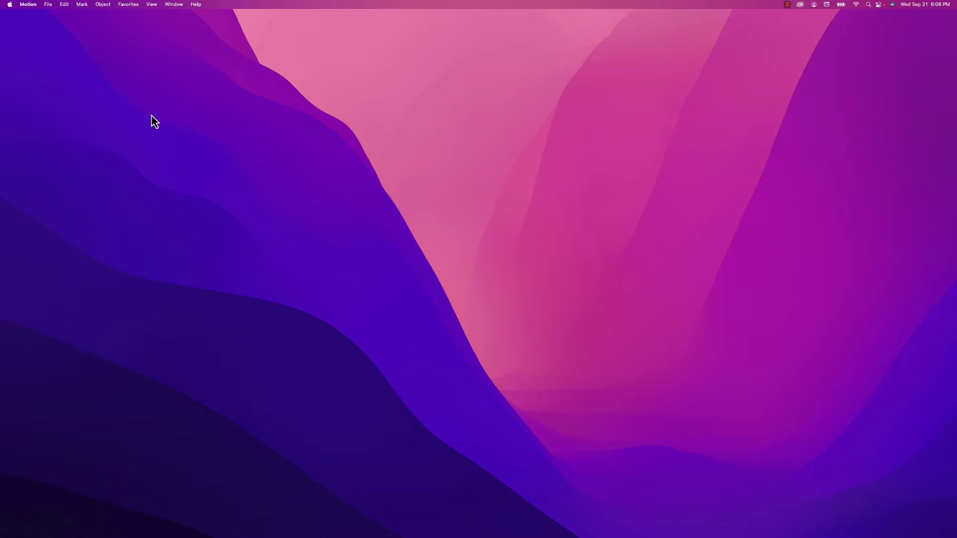
- Create a new blank Final Cut Transition project from the Project Browser
left_click(46, 5)
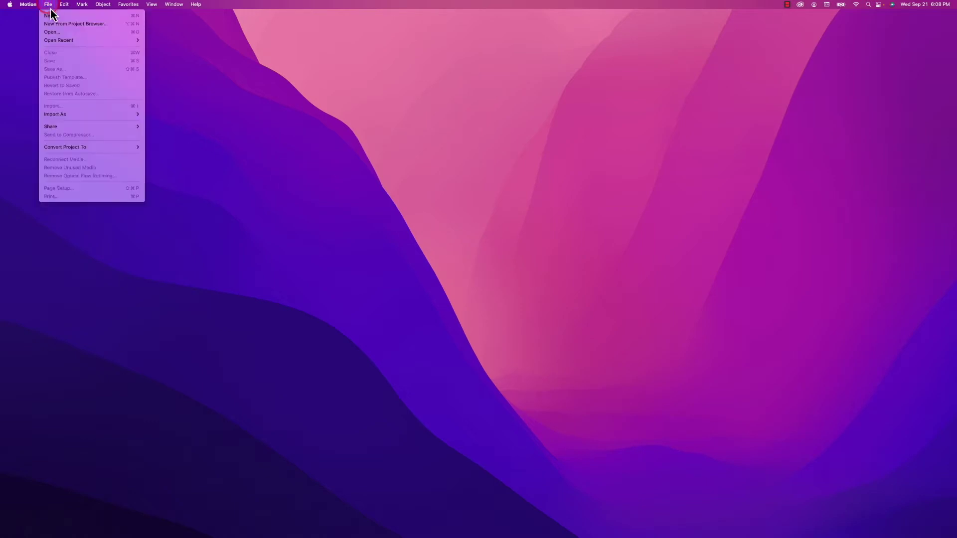
left_click(49, 16)
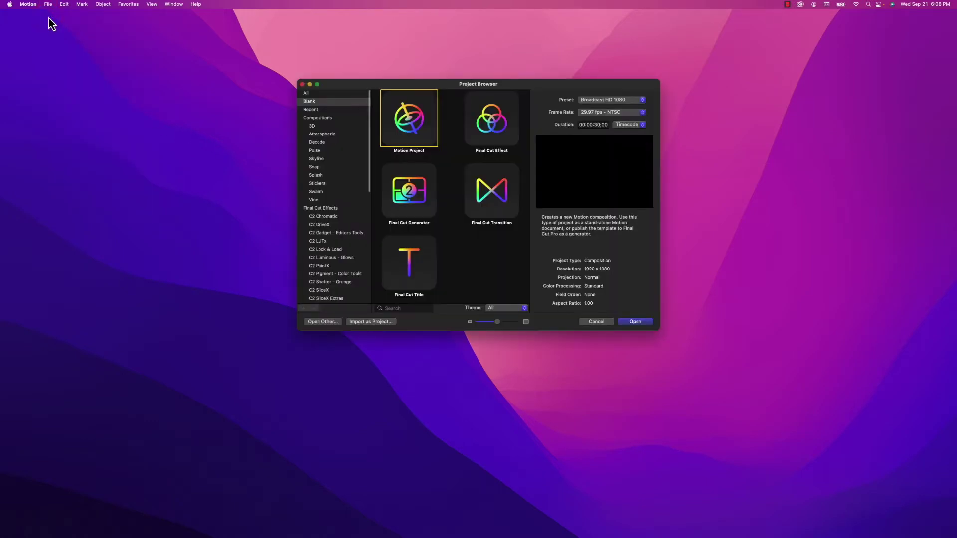
left_click(504, 205)
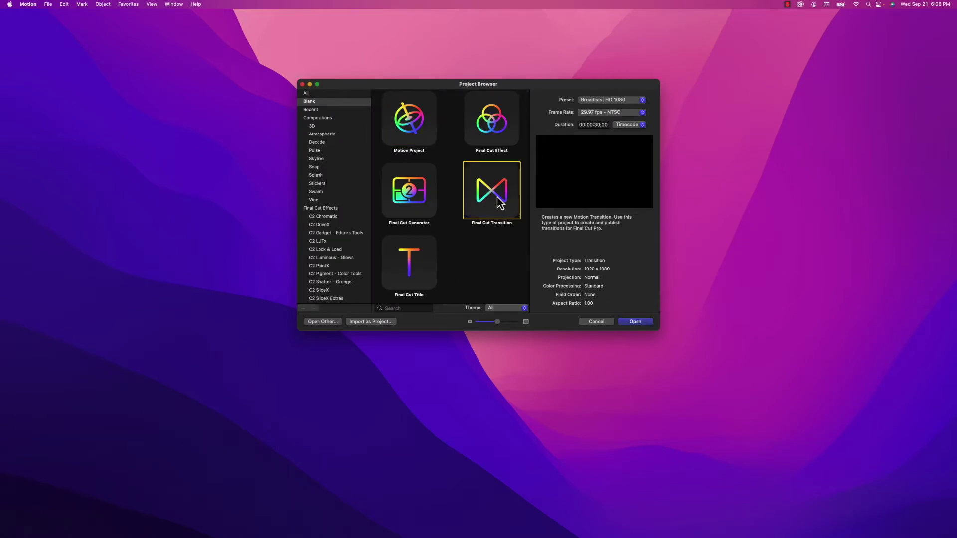
left_click(637, 323)
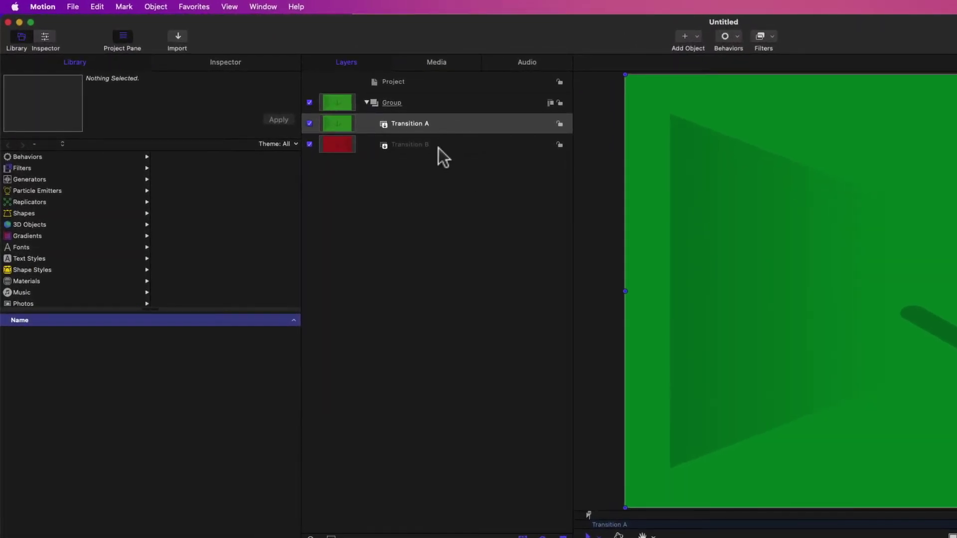
- Play through the placeholders, then slide Transition B to the timeline start overlapping Transition A
left_click(440, 148)
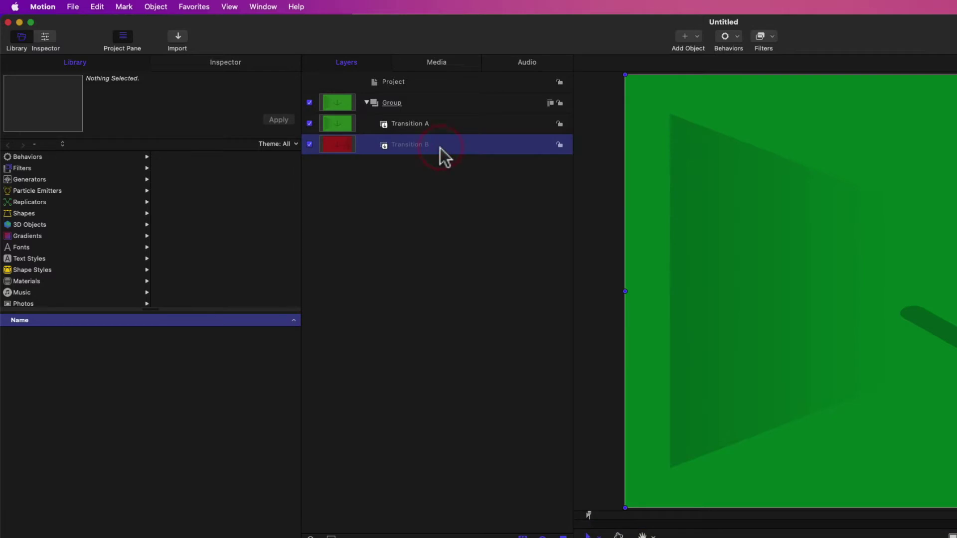
left_click(430, 125)
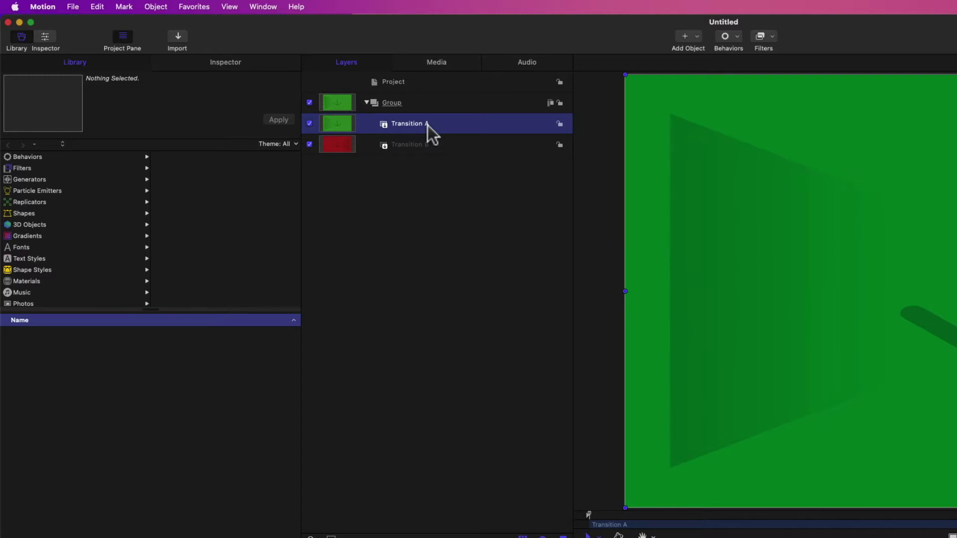
key("space")
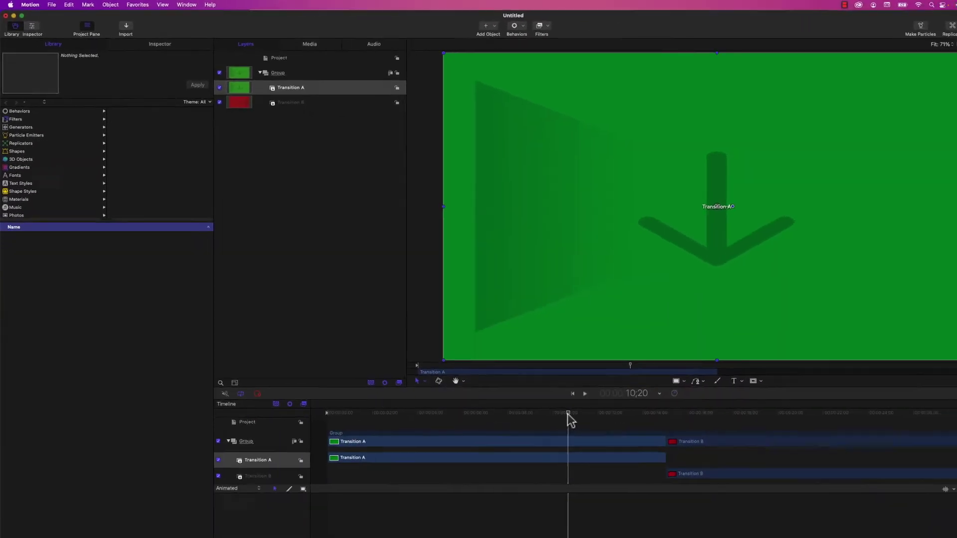
left_click_drag(530, 389, 554, 391)
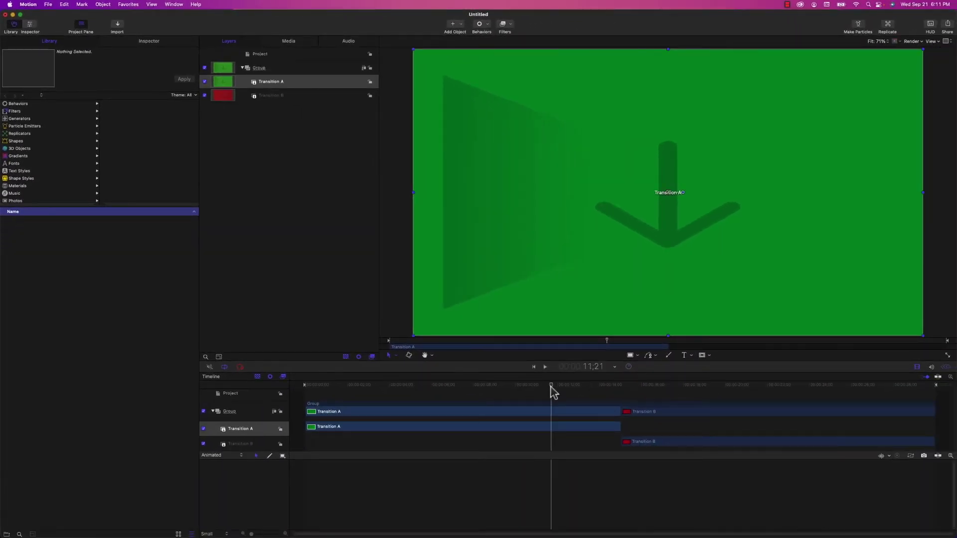
key("space")
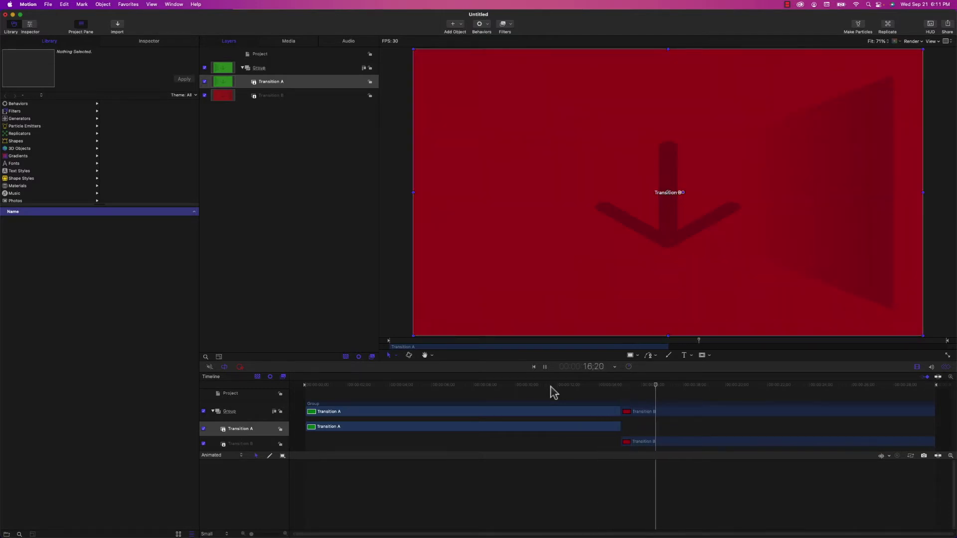
key("space")
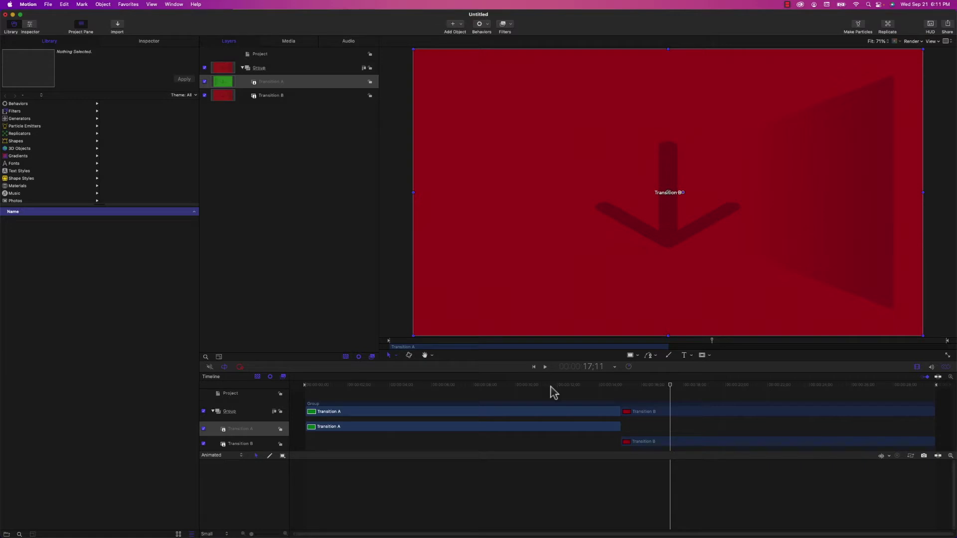
left_click_drag(651, 444, 335, 429)
left_click_drag(321, 383, 459, 390)
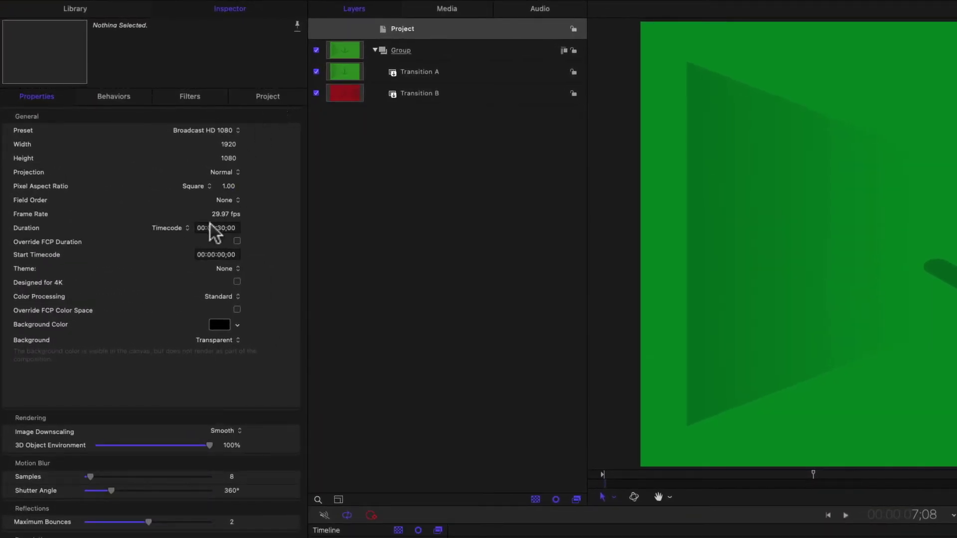
- Enter 200 as the project Duration for 00:00:02;00, then select the Group layer
left_click(214, 228)
type("200")
key("Return")
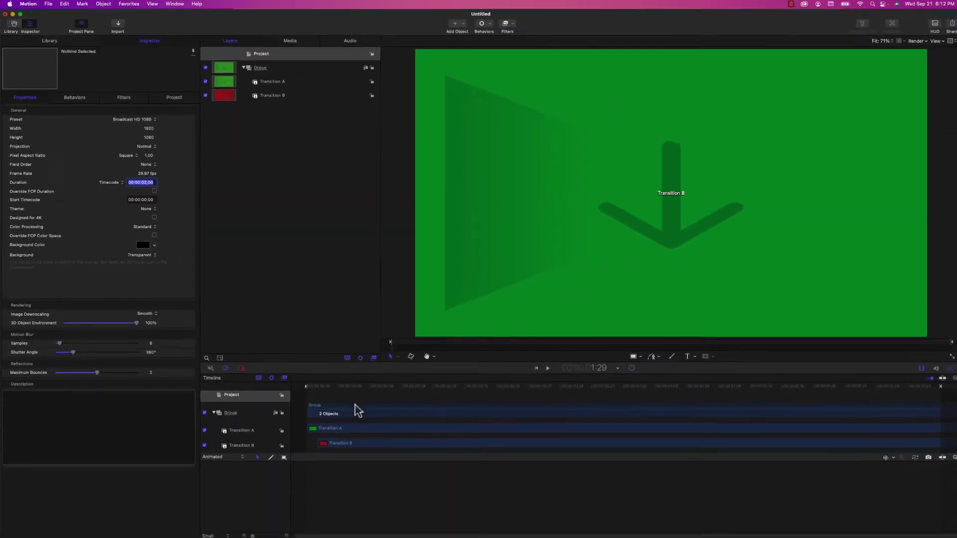
left_click(355, 411)
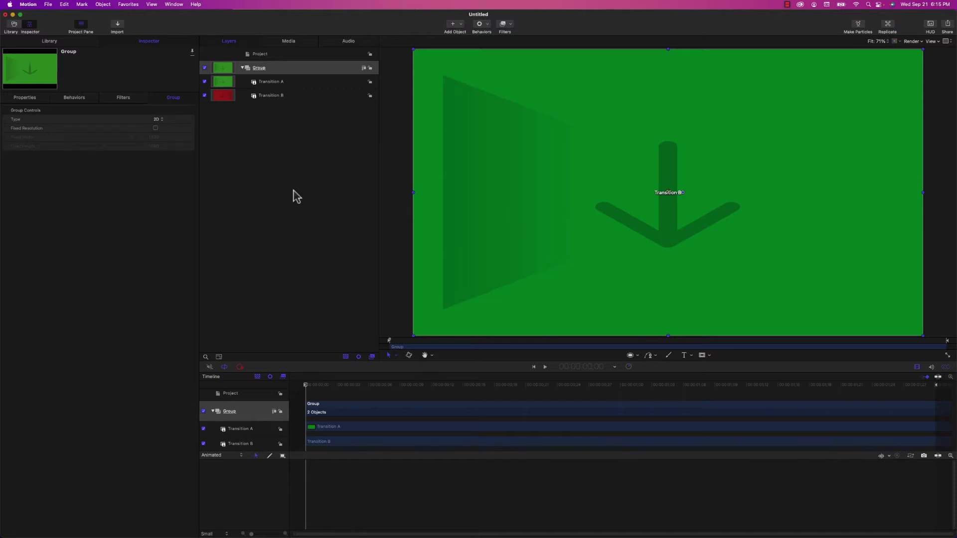
- With the playhead at the first frame, add a new group named 'Mask'
left_click_drag(316, 385, 296, 388)
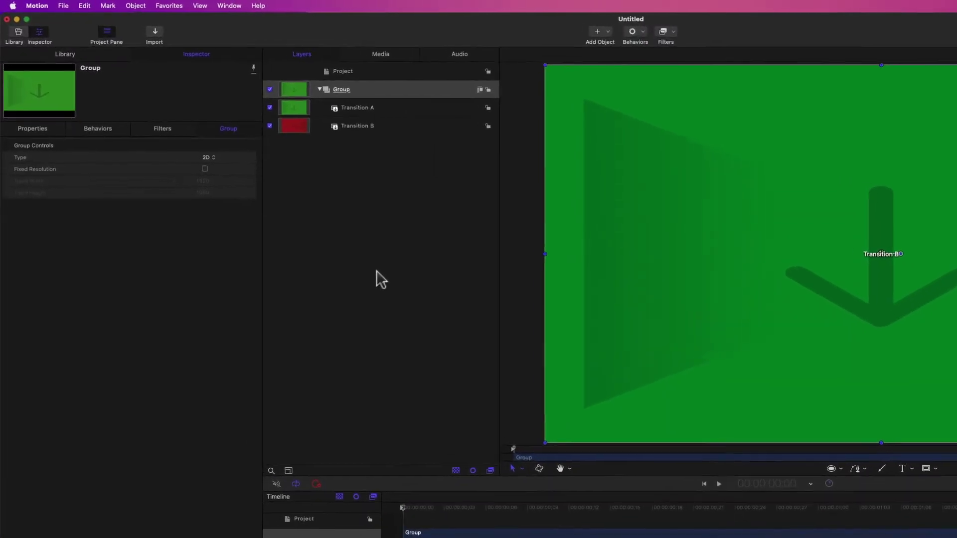
left_click(286, 206)
right_click(287, 206)
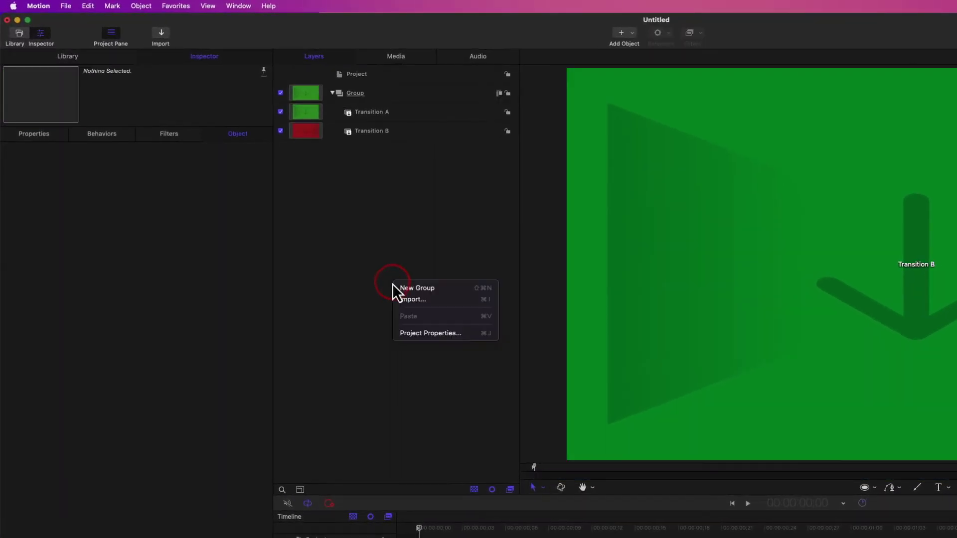
left_click(404, 289)
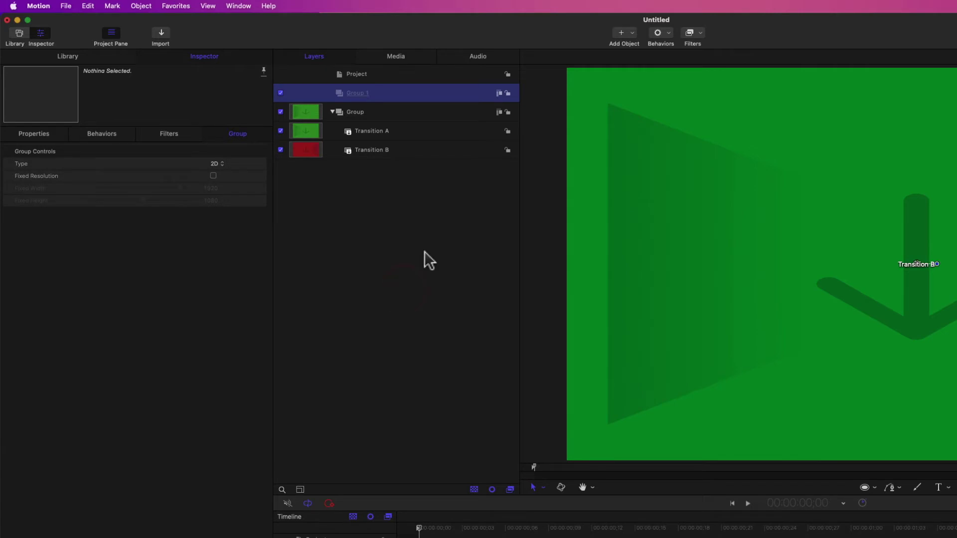
double_click(364, 94)
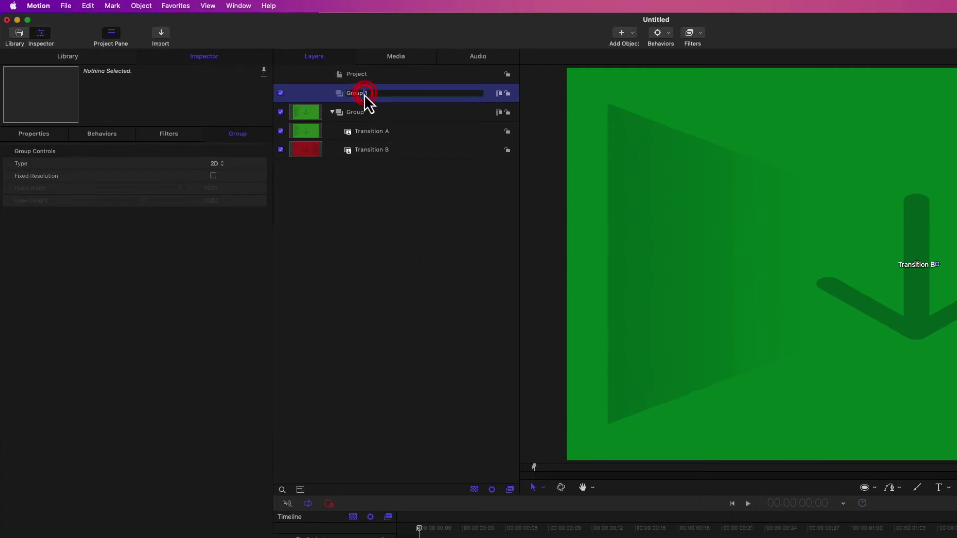
type("Mask")
key("Return")
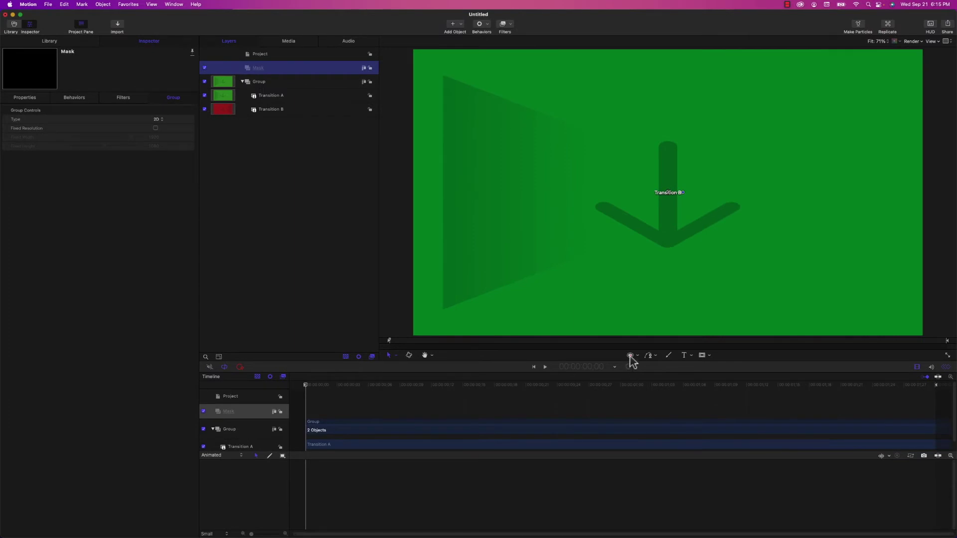
- Draw a white circle in the Mask group and reset its position to 0, 0
left_click(630, 356)
left_click_drag(660, 169, 707, 231)
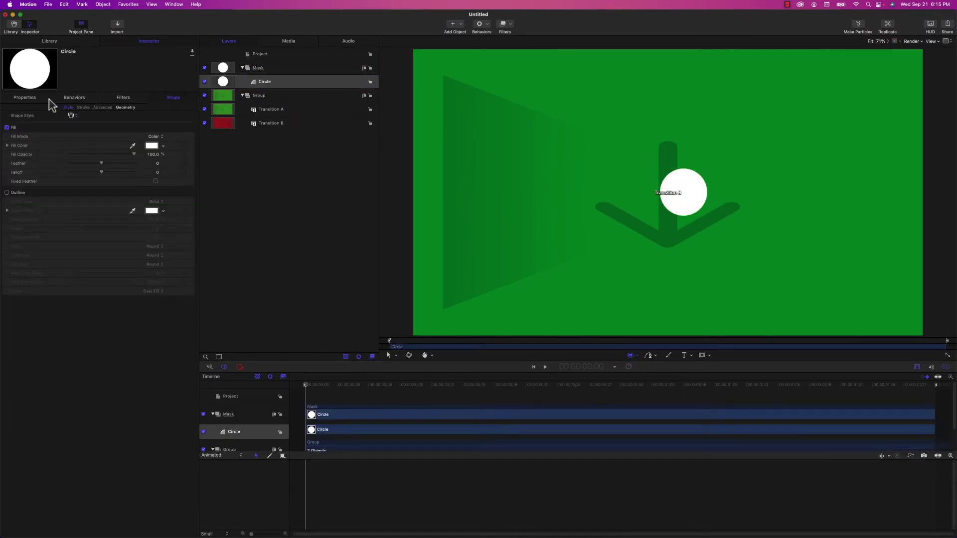
left_click(35, 97)
left_click(191, 120)
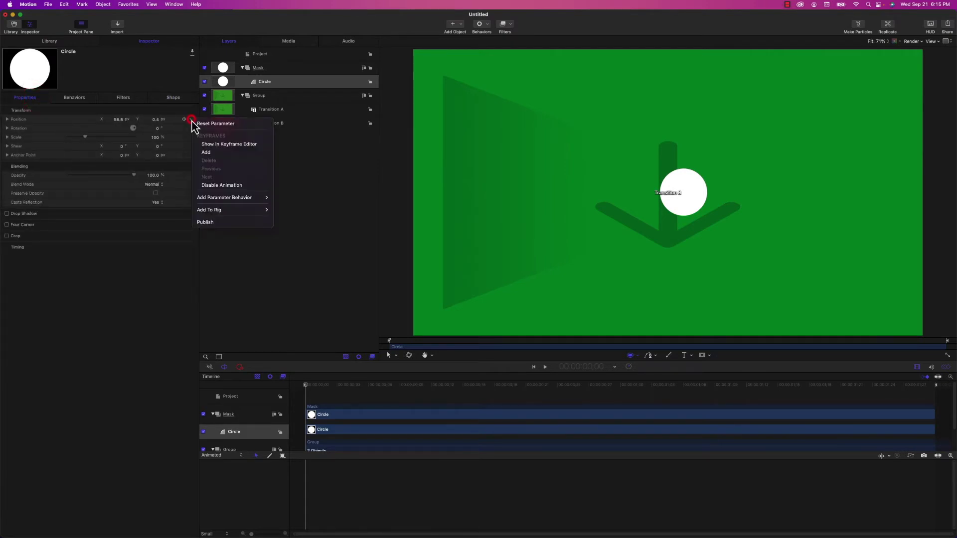
left_click(198, 124)
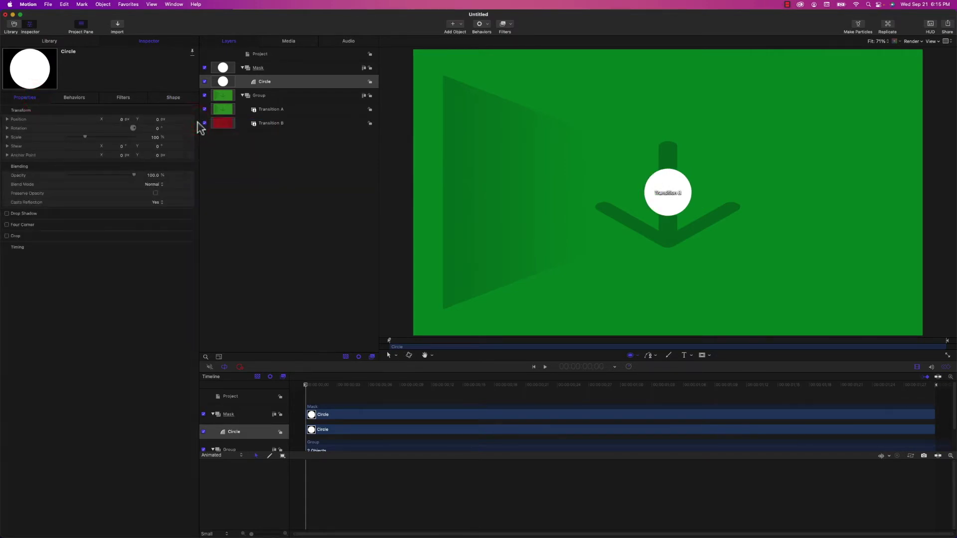
key("s")
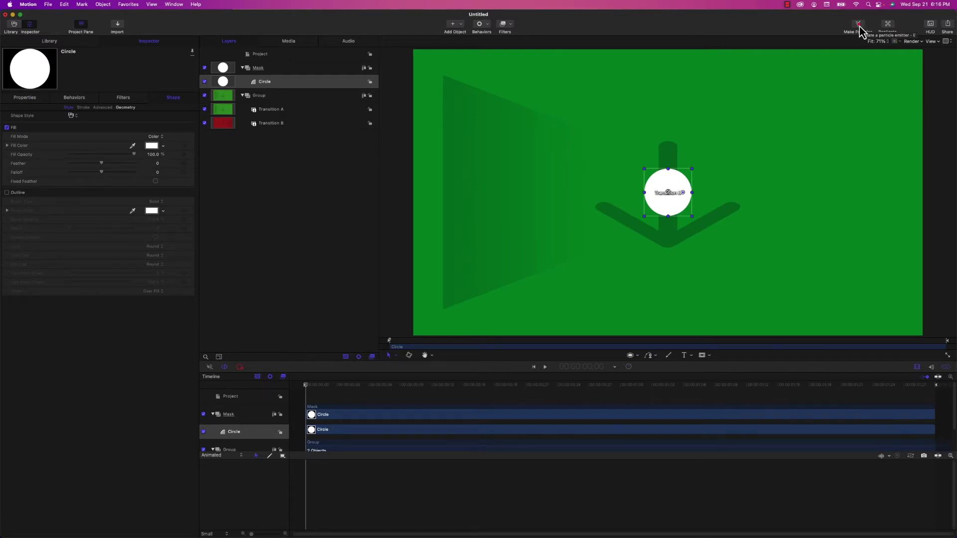
- Make the circle a particle emitter with birth rate 1400, speed 600, speed randomness 240
left_click(859, 25)
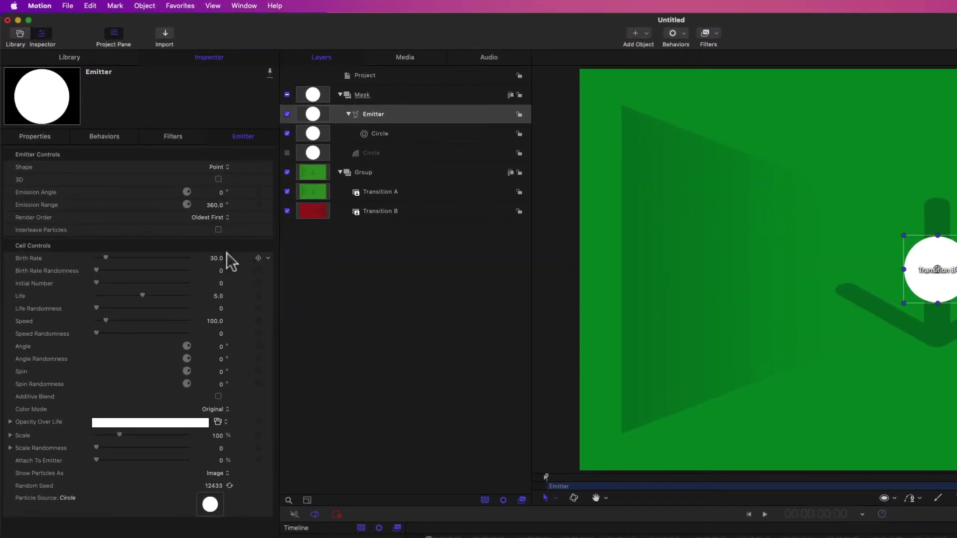
type("1400")
key("Return")
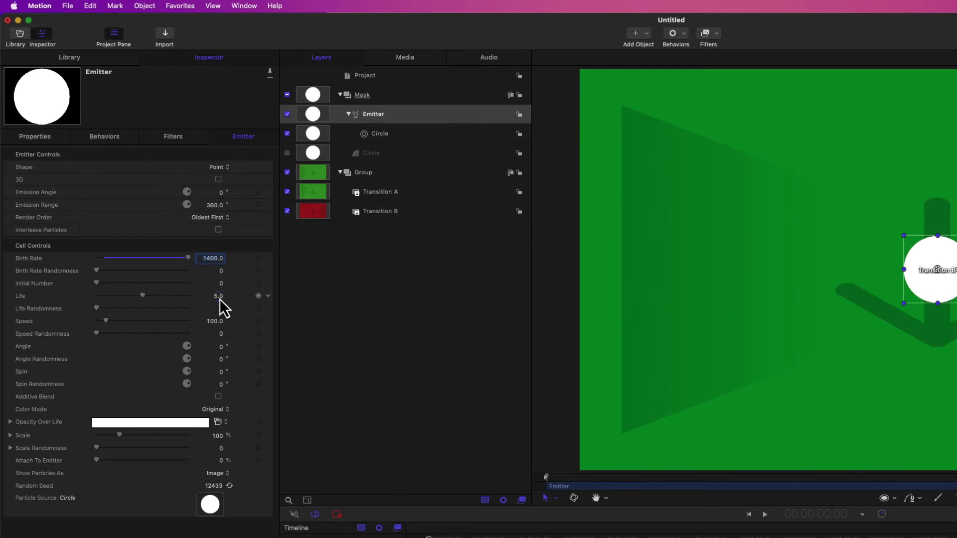
left_click(216, 321)
type("600")
key("Tab")
left_click(222, 335)
type("240")
key("Return")
- Set particle scale to 140% and scale randomness to X 115, Y 50
left_click(217, 437)
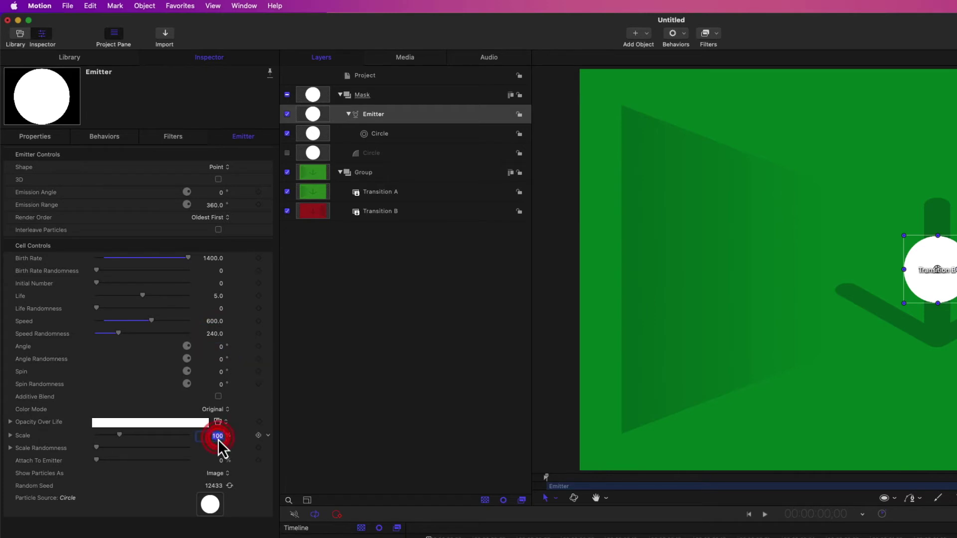
type("140")
key("Return")
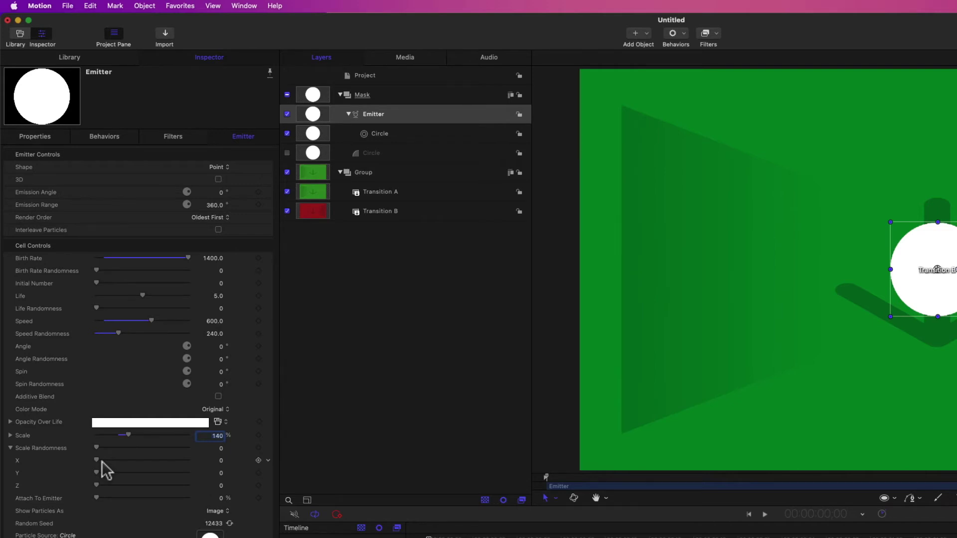
left_click(222, 461)
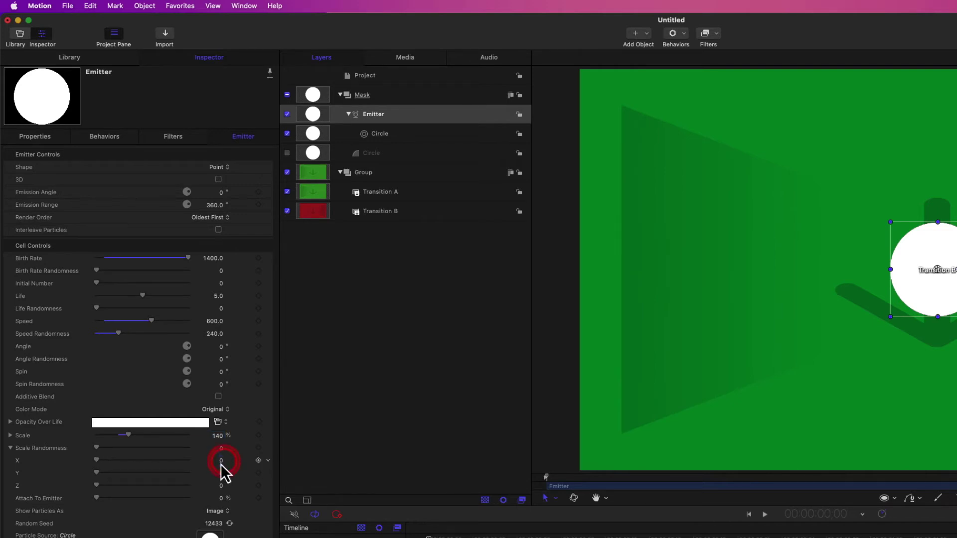
type("115")
left_click(220, 473)
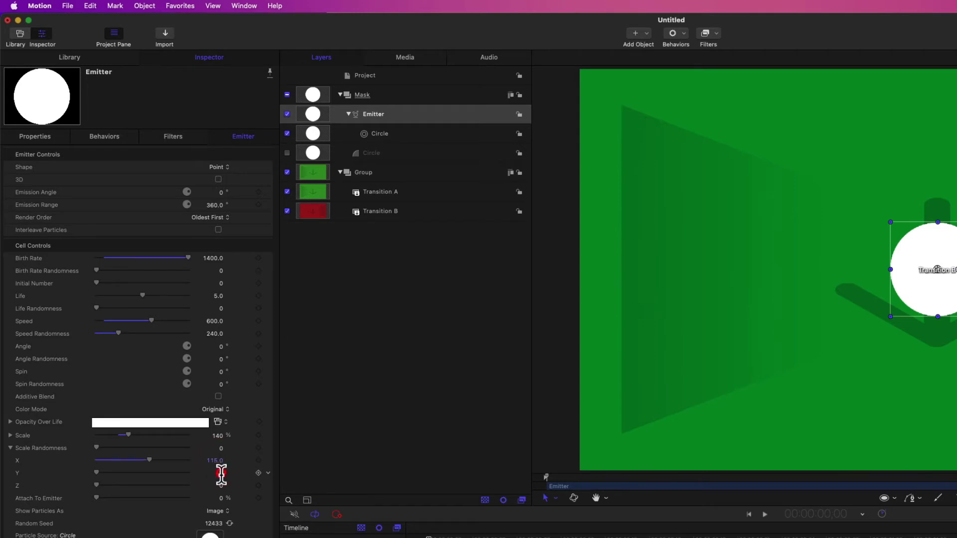
type("50")
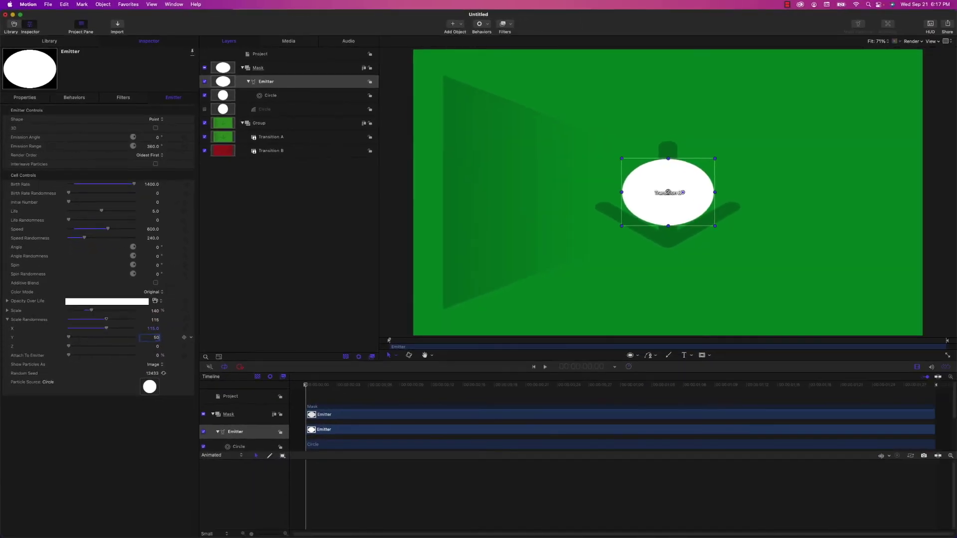
key("Return")
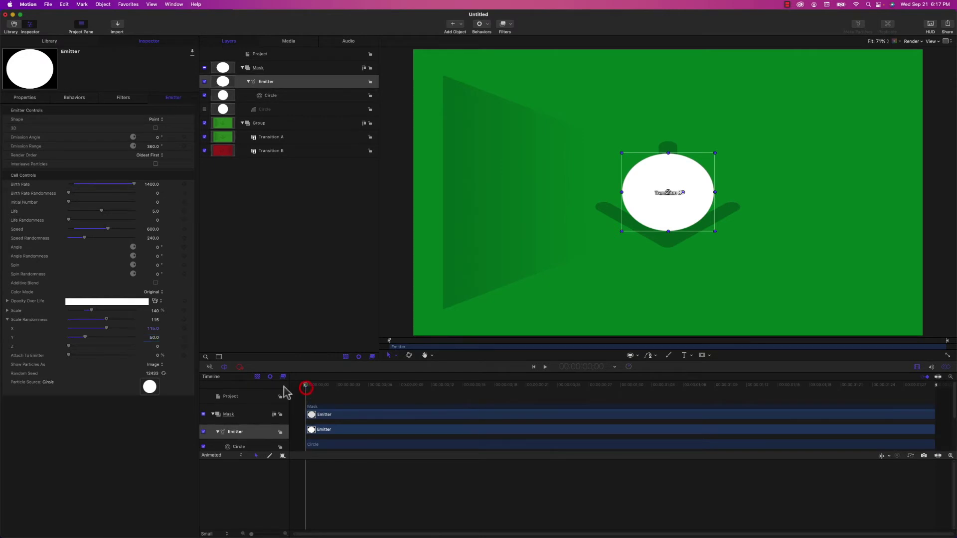
- Play the emitter to preview the white particle cloud flooding the frame
key("space")
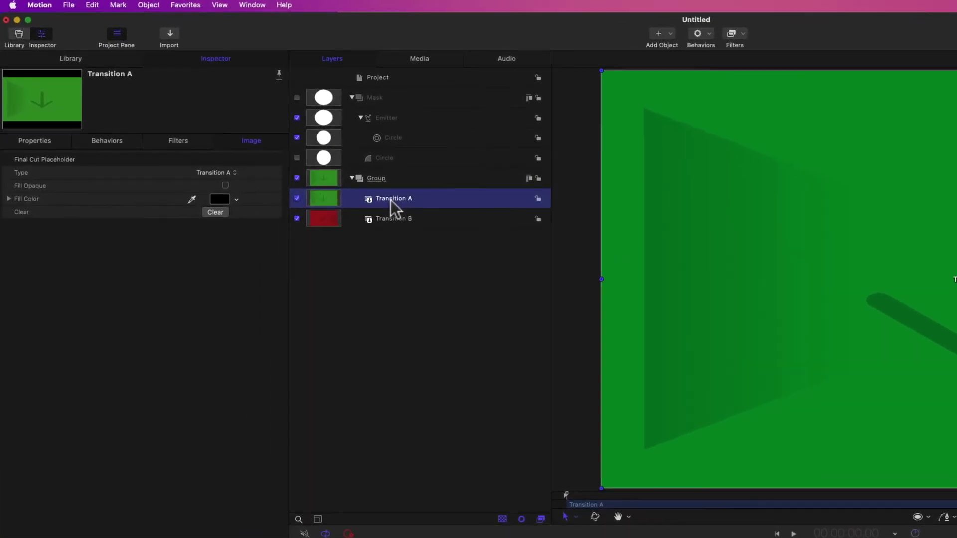
- Give Transition A an inverted image mask sourced from the Mask group, and preview it
right_click(391, 199)
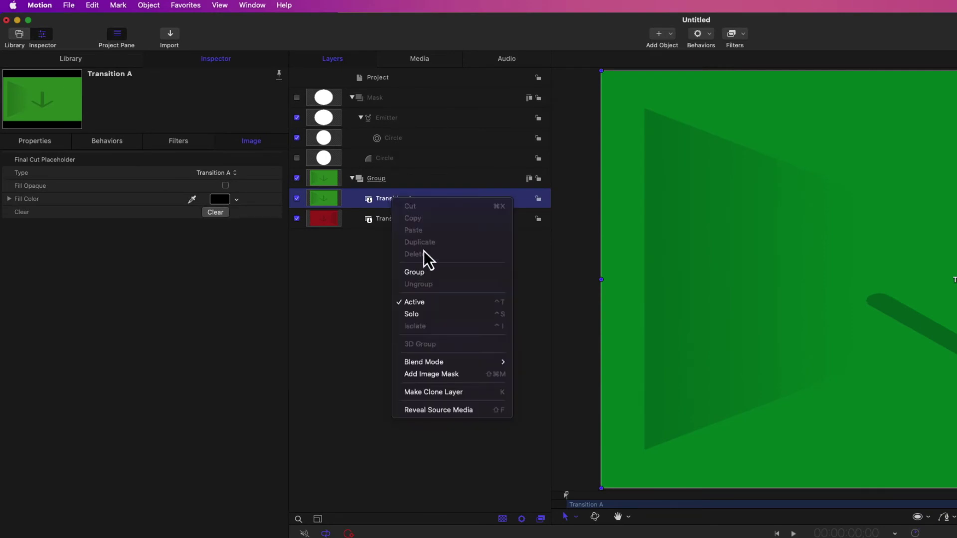
left_click(428, 375)
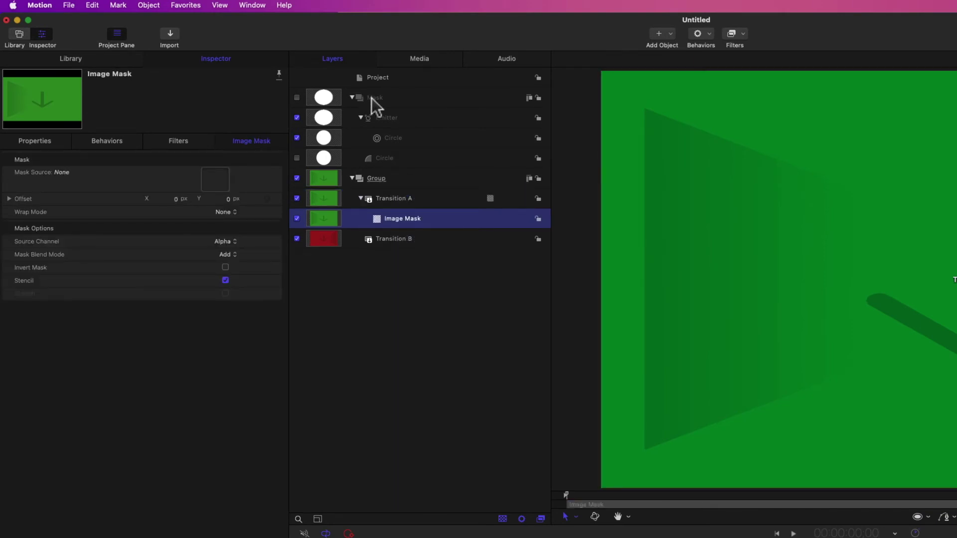
left_click_drag(371, 99, 214, 184)
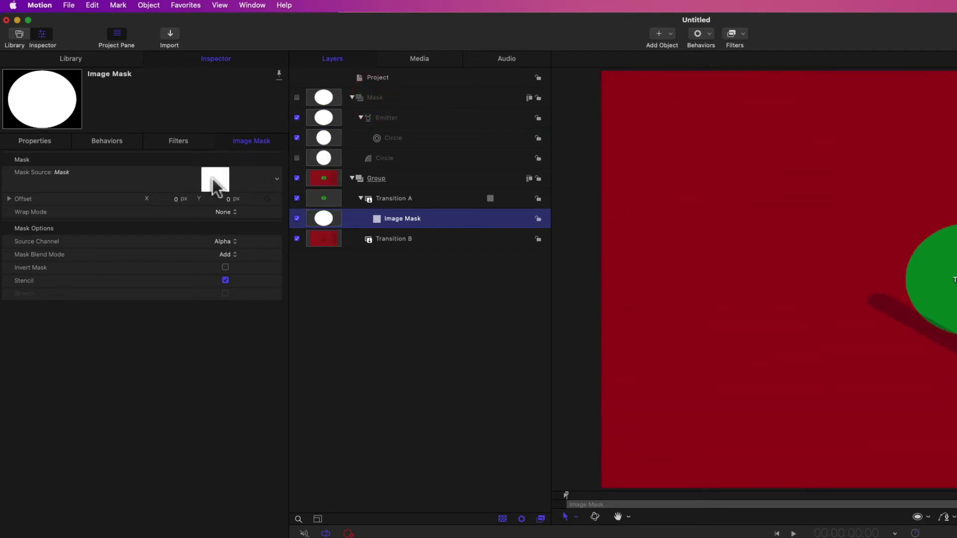
left_click(225, 268)
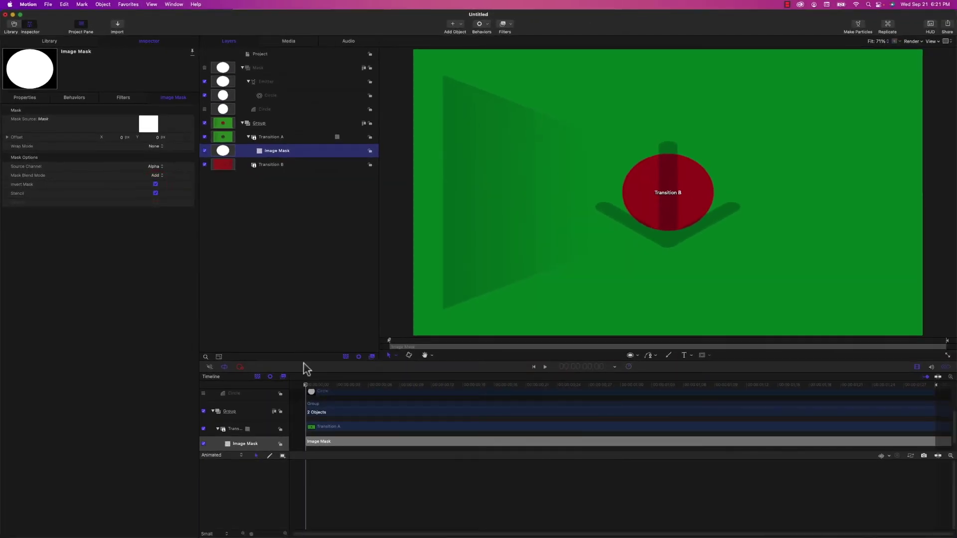
key("space")
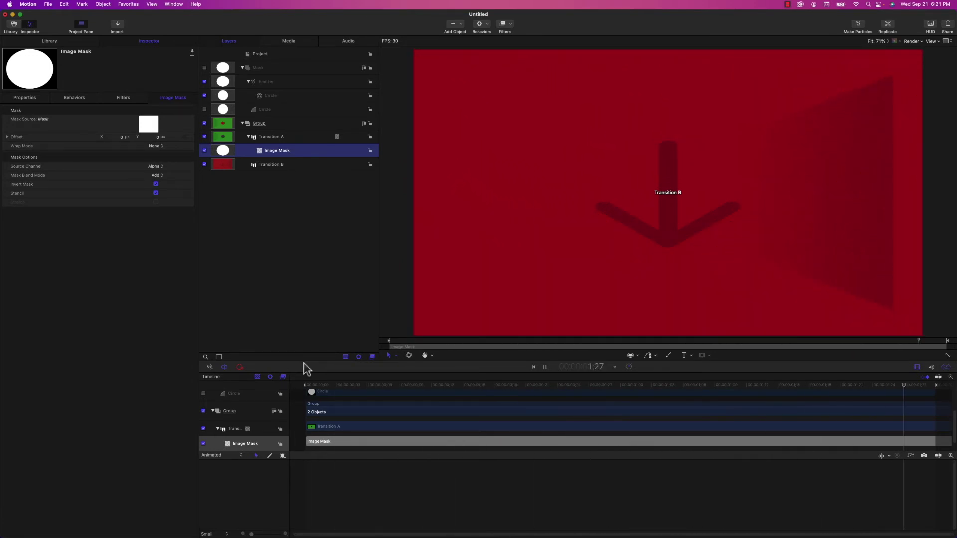
key("space")
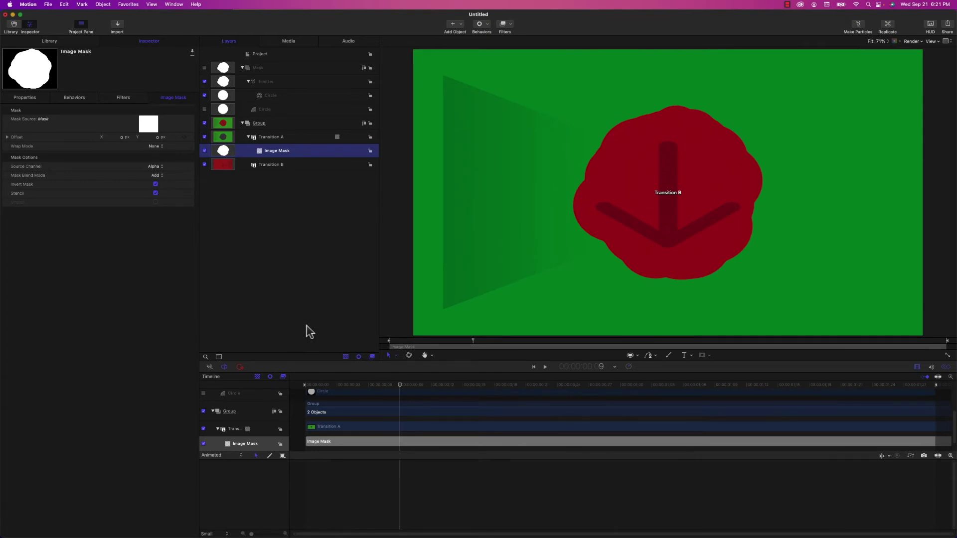
- Save the project as a transition template named 'My First Transition'
left_click(49, 4)
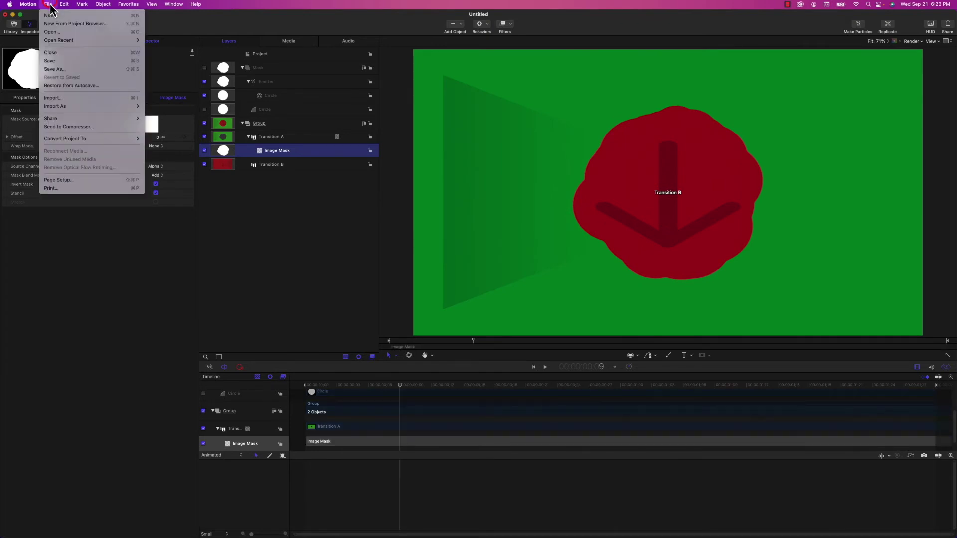
left_click(50, 61)
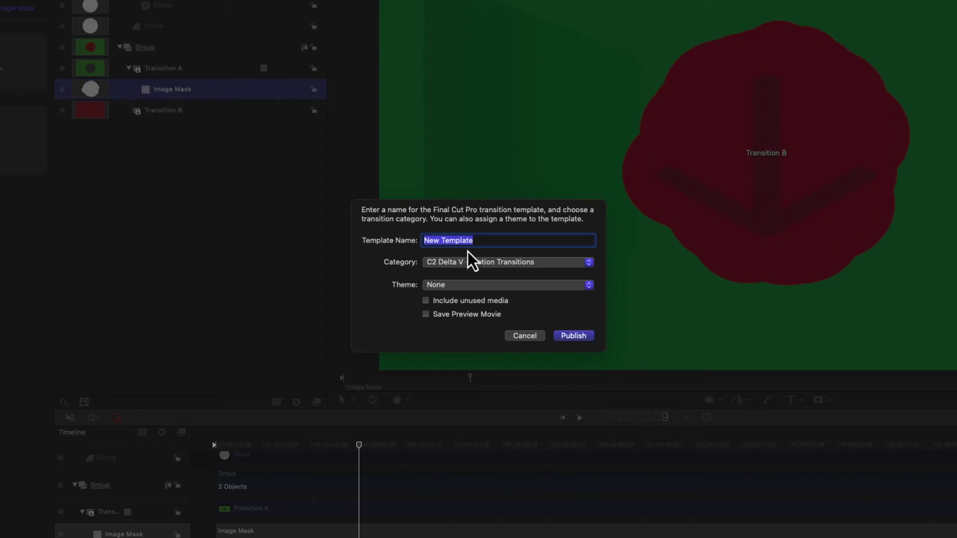
type("My Fi")
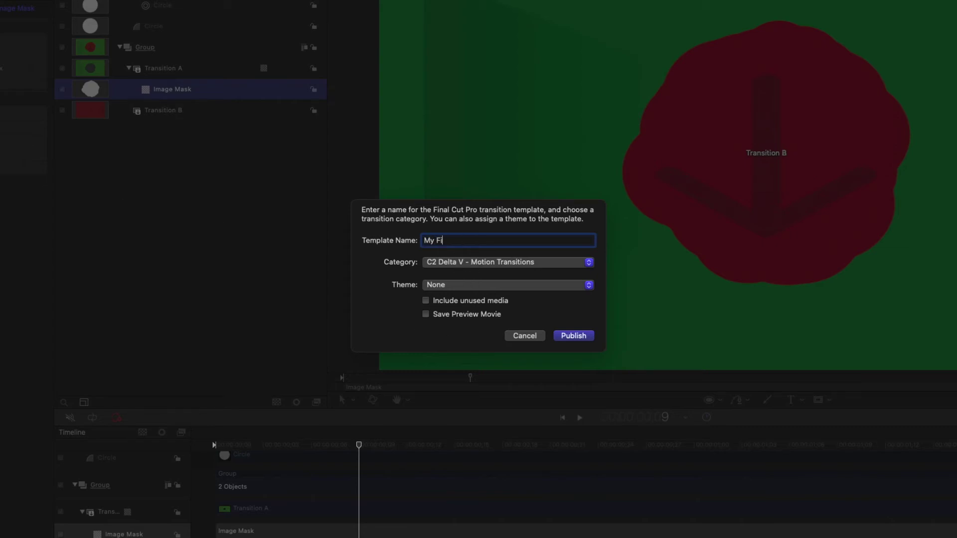
type("rst Transition")
- Put the template in a new 'Apple-A-Day' category, publish it, and switch to Final Cut Pro
left_click(487, 265)
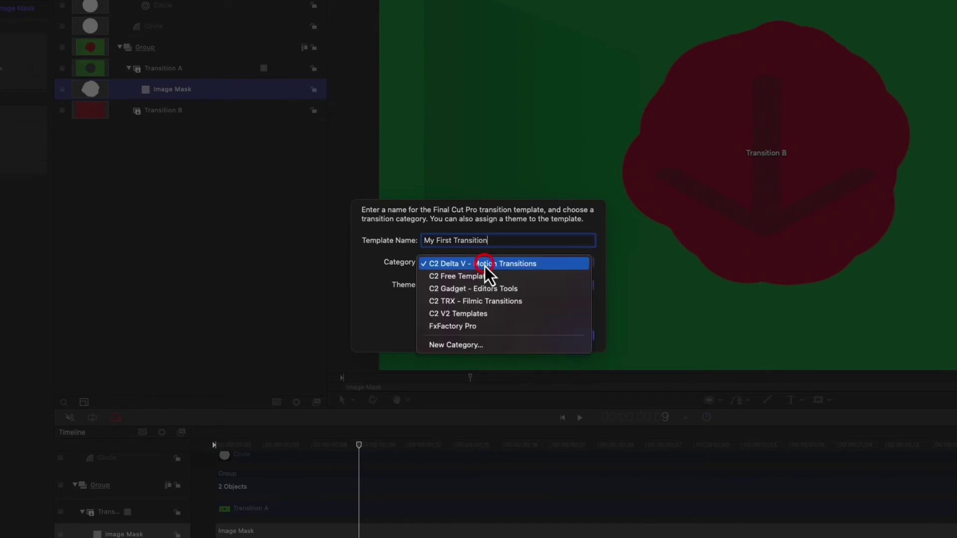
left_click(467, 347)
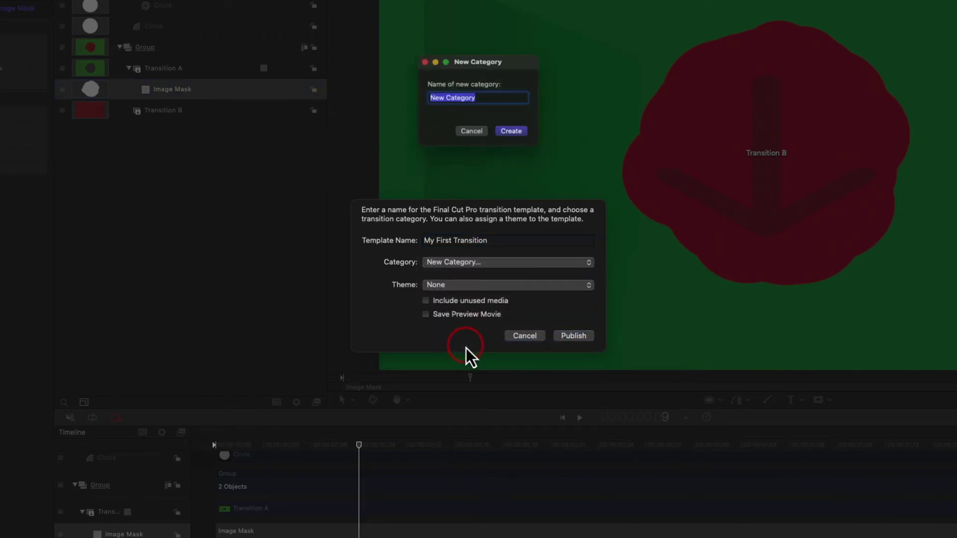
type("Apple")
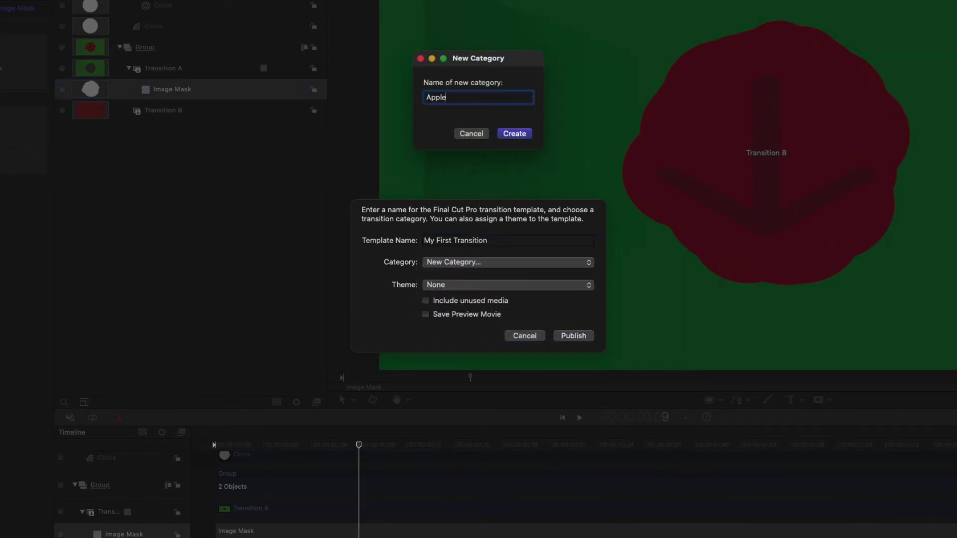
type("-A-Day")
left_click(517, 139)
left_click(575, 338)
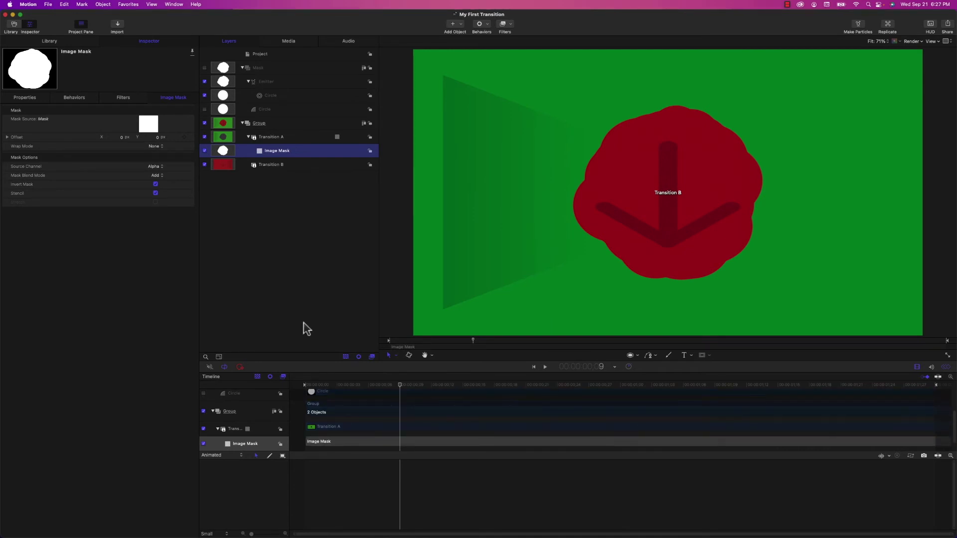
key("super+Tab")
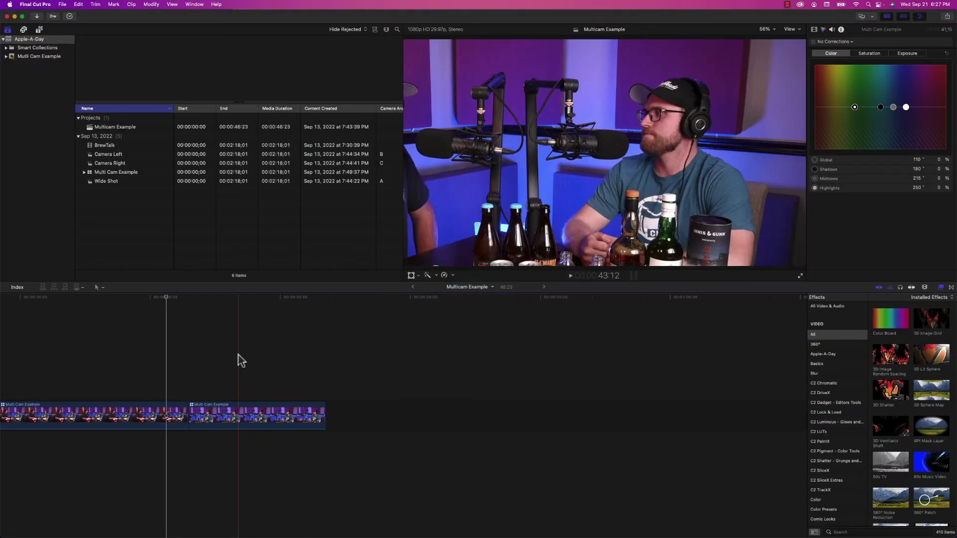
- Play the Final Cut Pro timeline and return the playhead to 40:19
left_click(171, 385)
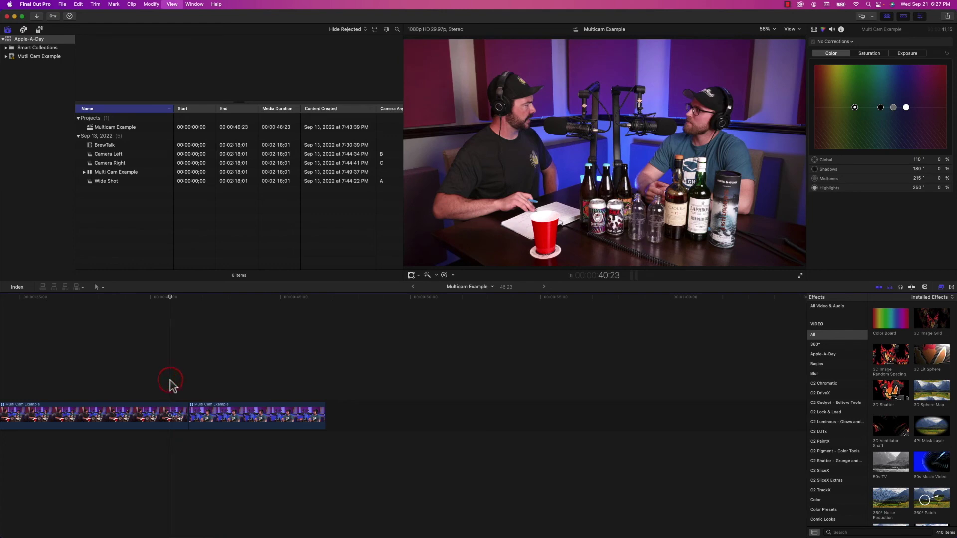
key("space")
key("space")
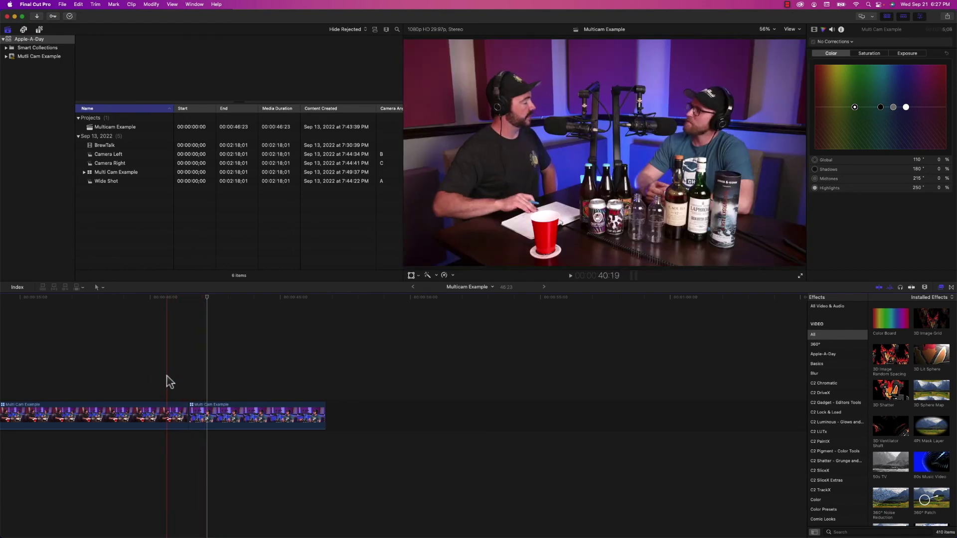
left_click(167, 377)
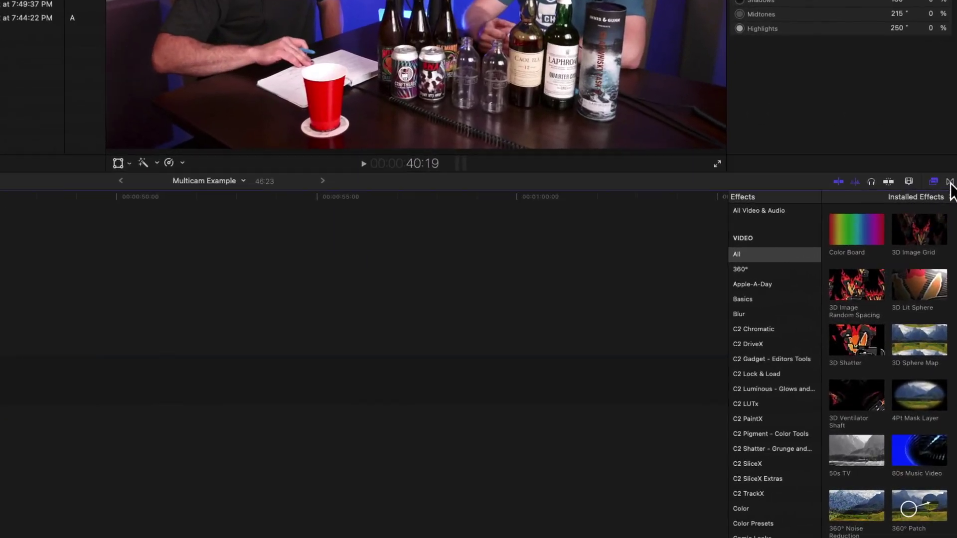
- Preview My First Transition under Apple-A-Day transitions and drop it between the two clips
left_click(950, 182)
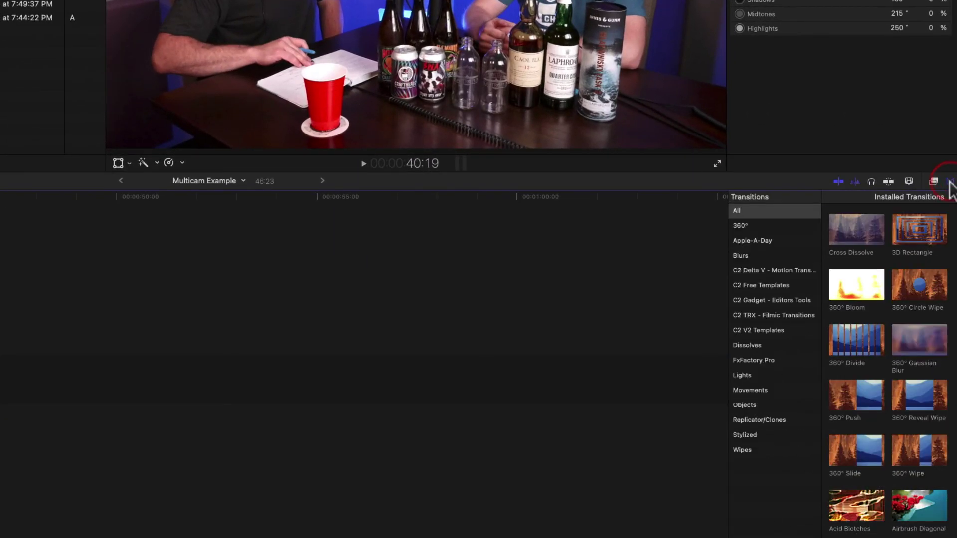
left_click(761, 243)
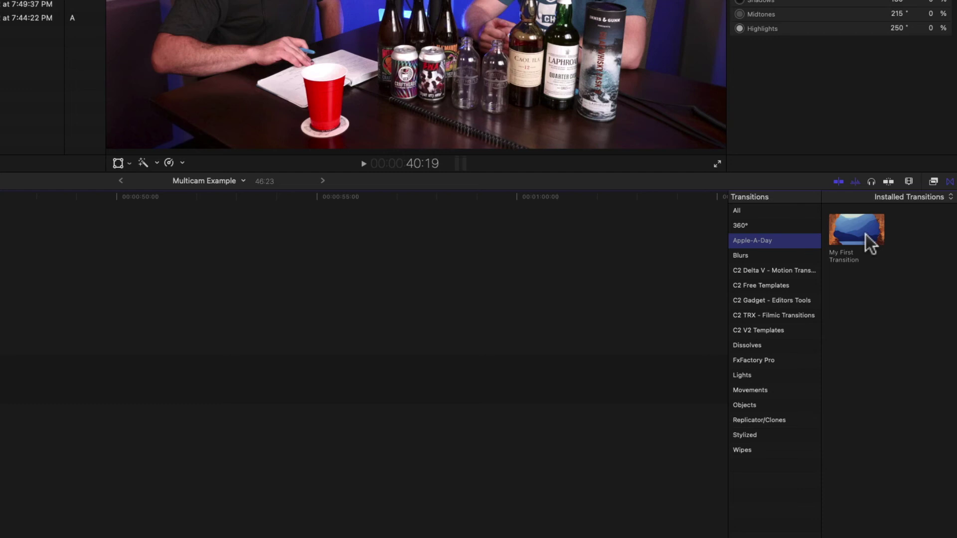
left_click(866, 235)
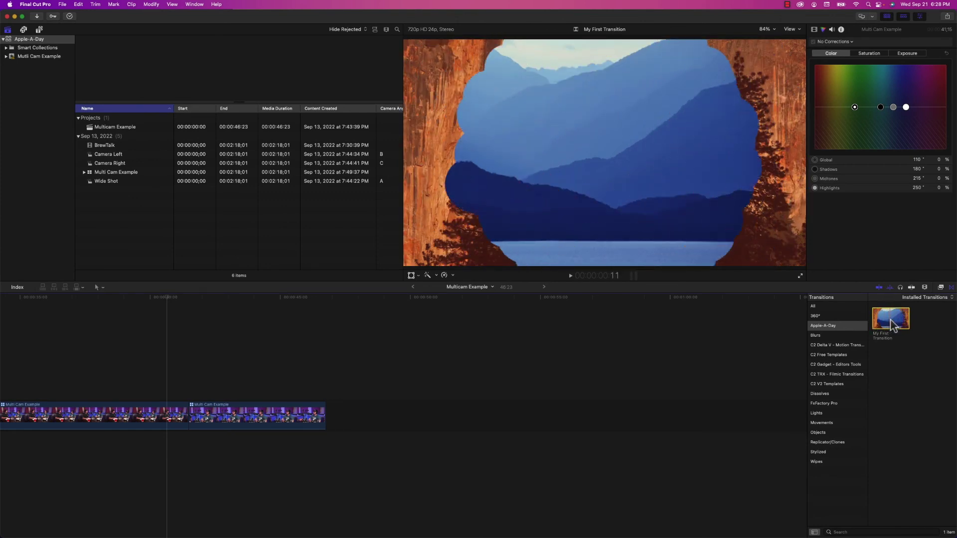
left_click_drag(896, 324, 184, 422)
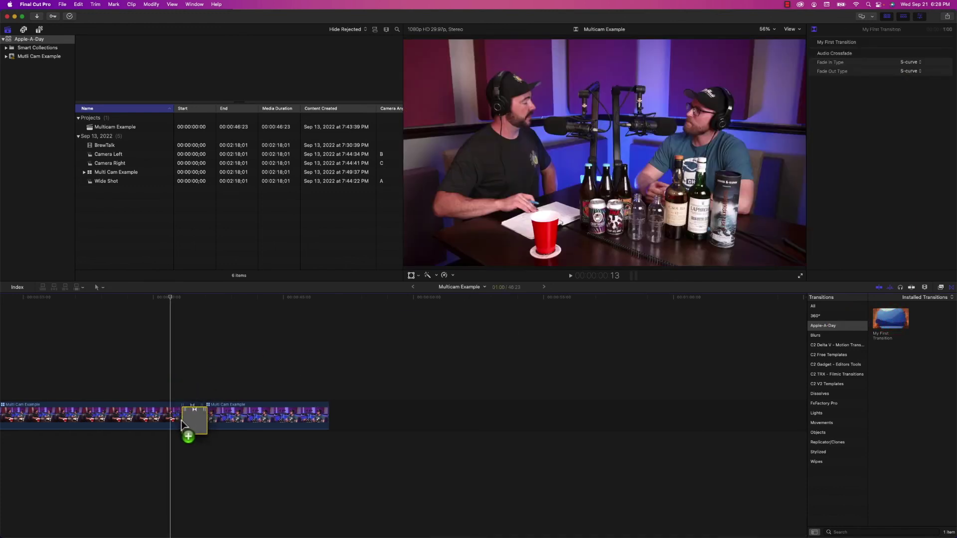
- Play back the new transition, shorten it, and replay the shortened version
left_click(132, 386)
key("space")
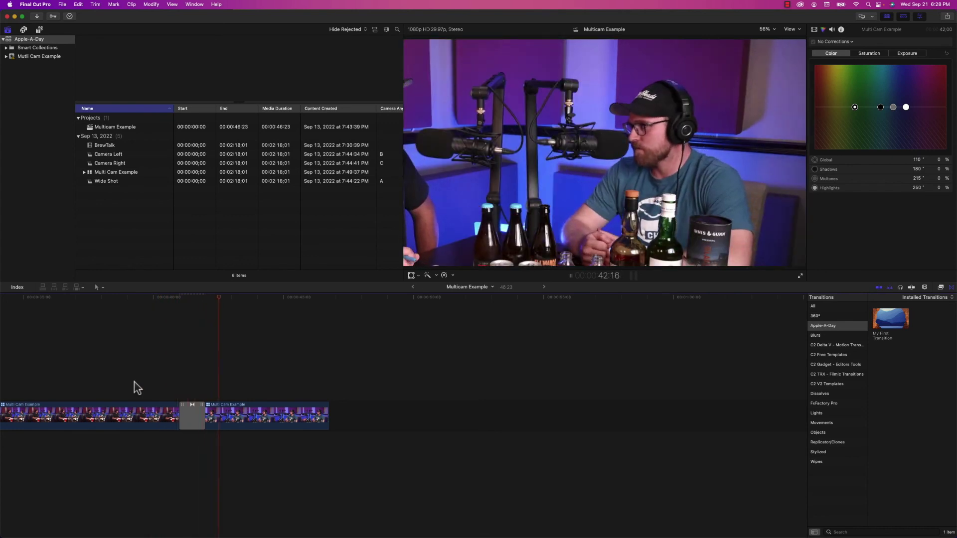
key("space")
left_click(193, 423)
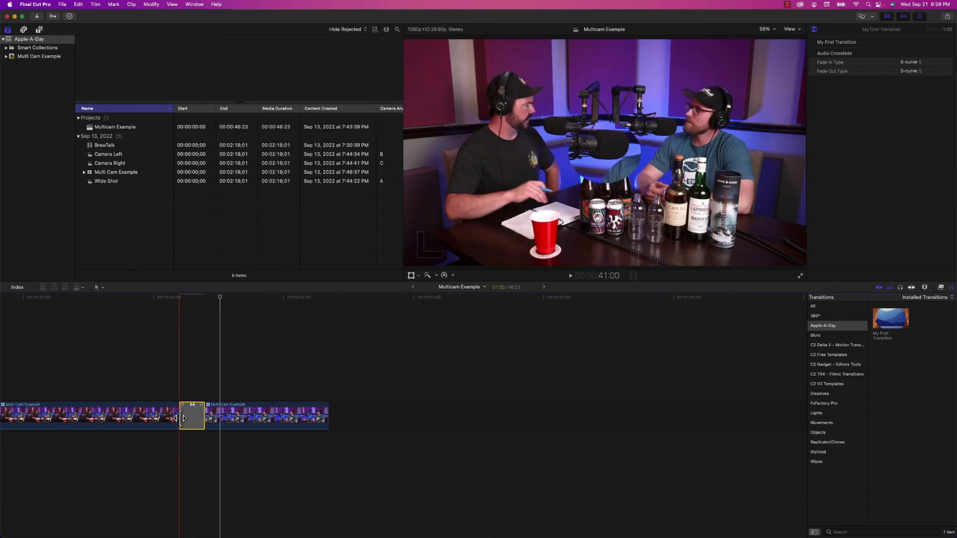
mouse_move(193, 422)
left_mouse_down()
mouse_move(170, 418)
mouse_move(191, 419)
left_mouse_up()
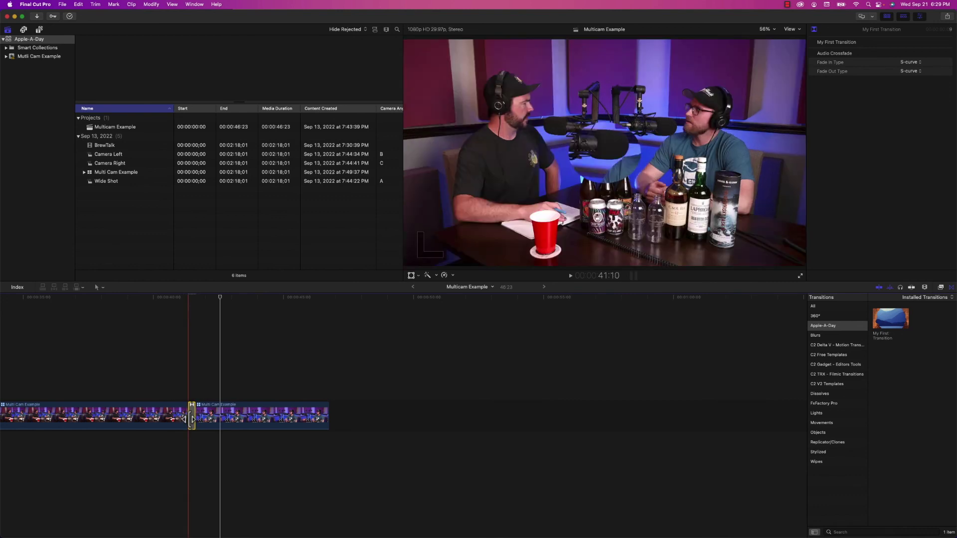
left_click(179, 337)
key("space")
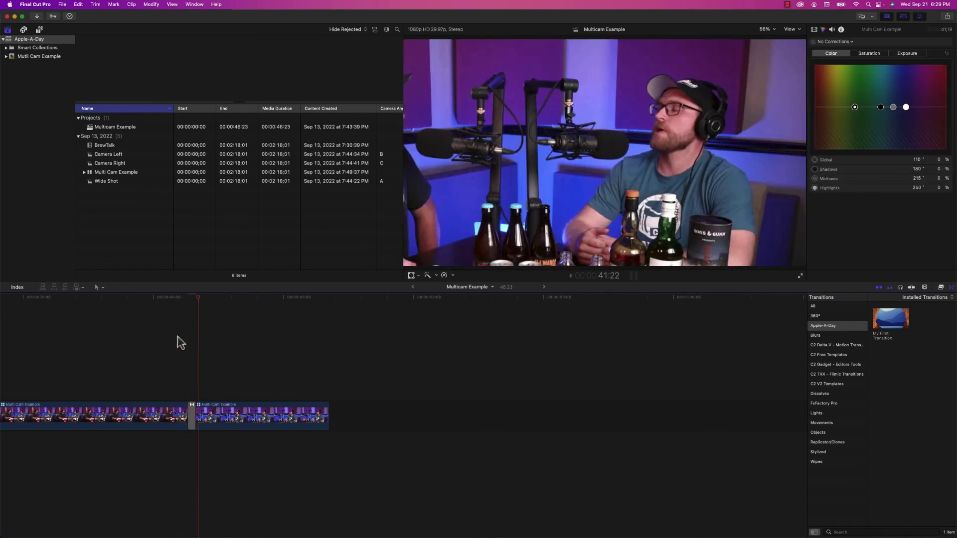
key("space")
- Extend the transition into the first clip, then trim it to about one second and replay
left_click(193, 420)
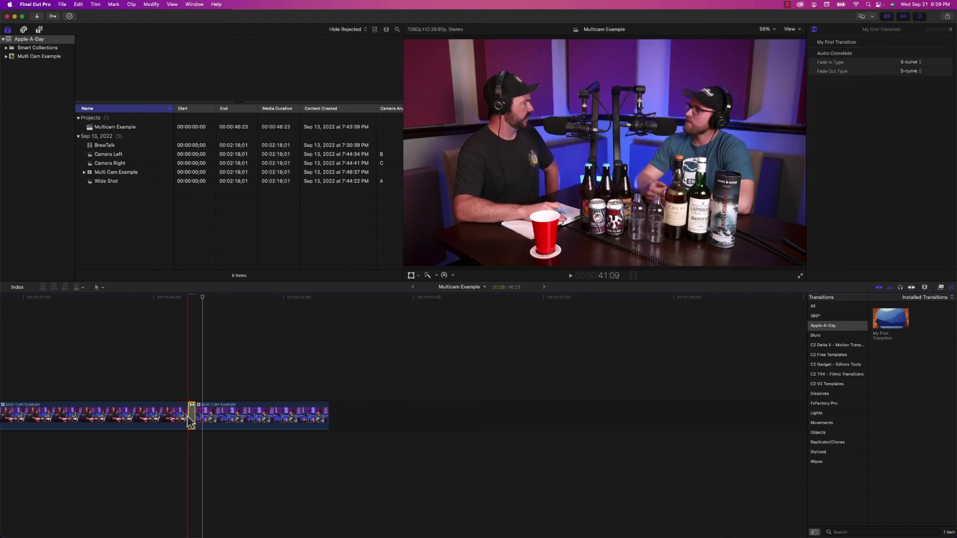
left_click_drag(189, 417, 118, 387)
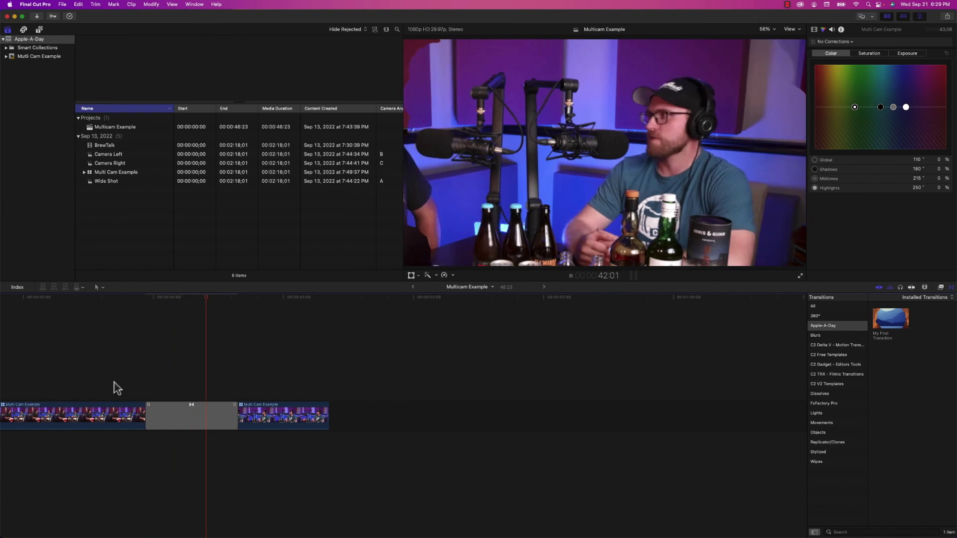
key("space")
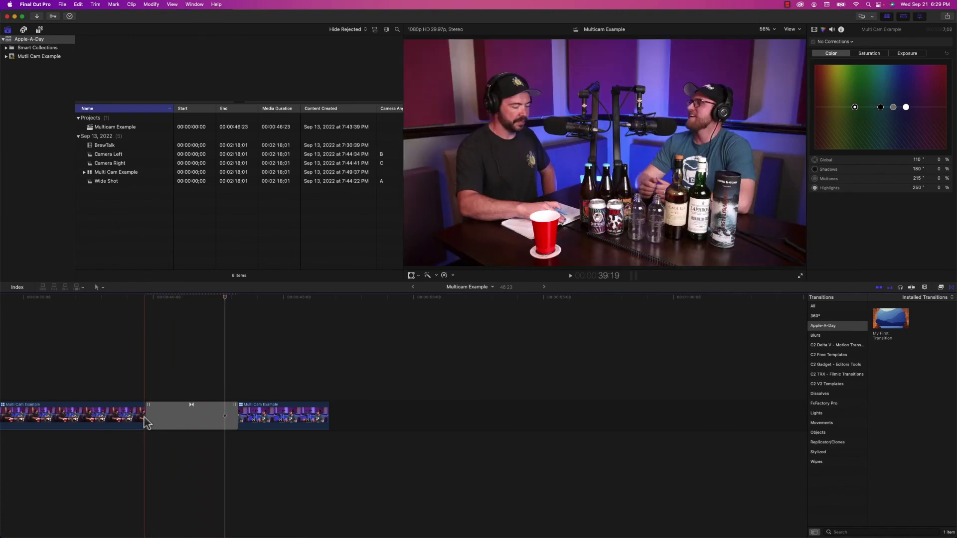
left_click_drag(146, 419, 184, 419)
left_click(132, 367)
key("space")
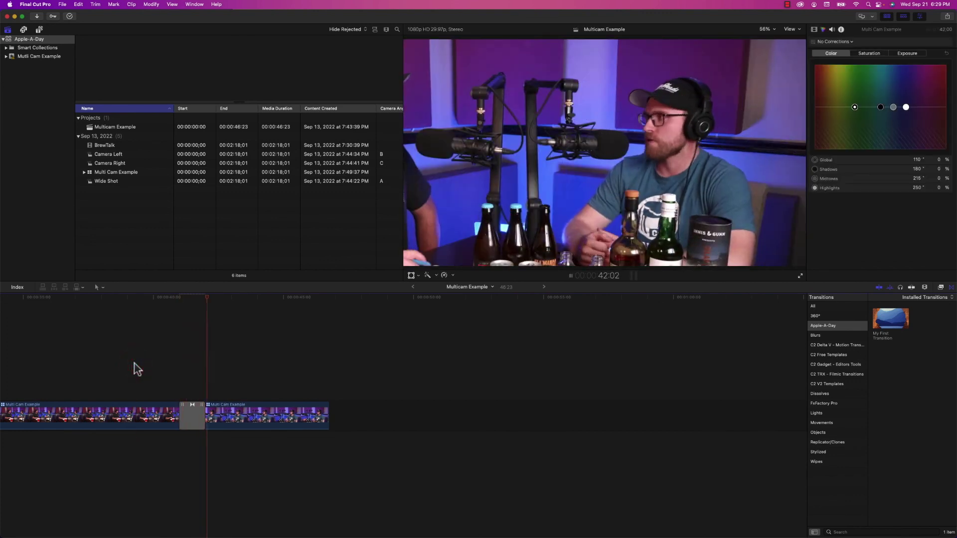
key("space")
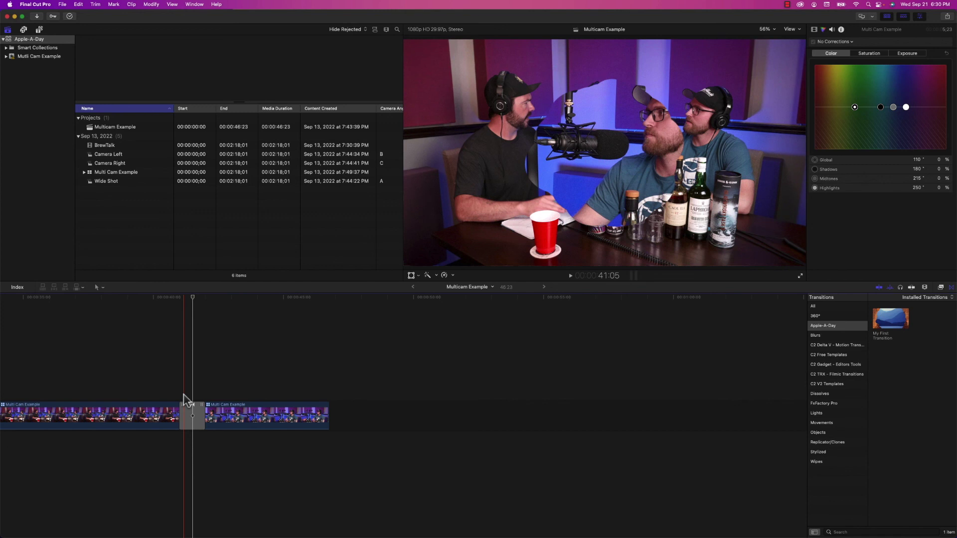